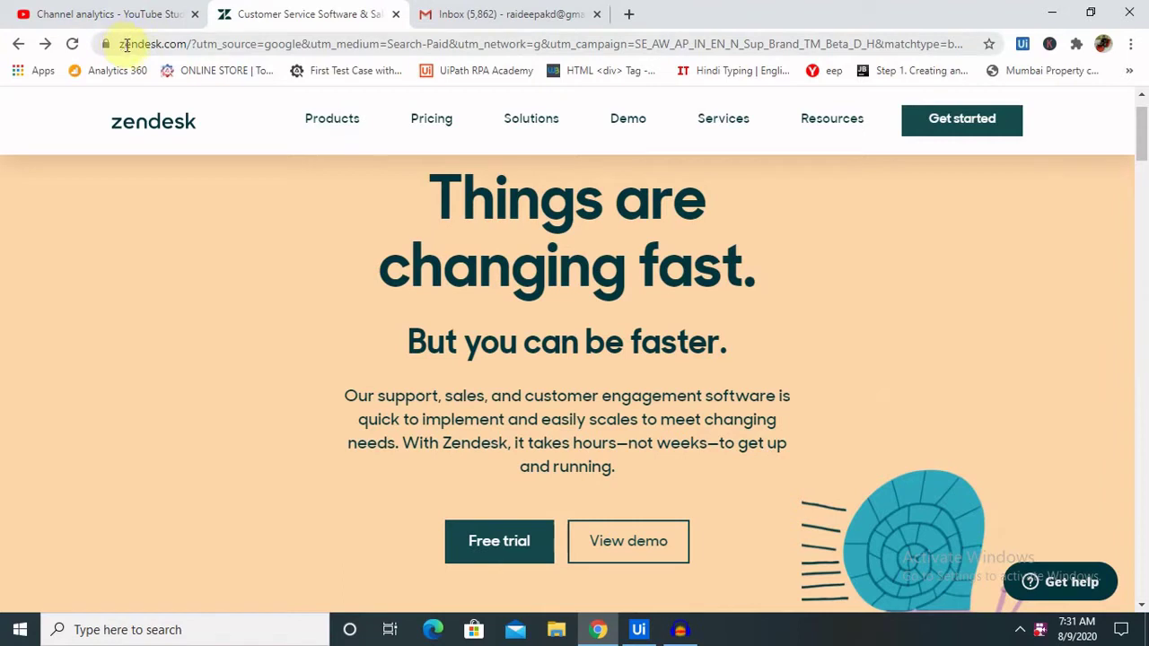
# - Open the Zendesk free trial registration page
pyautogui.click(127, 45)
pyautogui.click(182, 45)
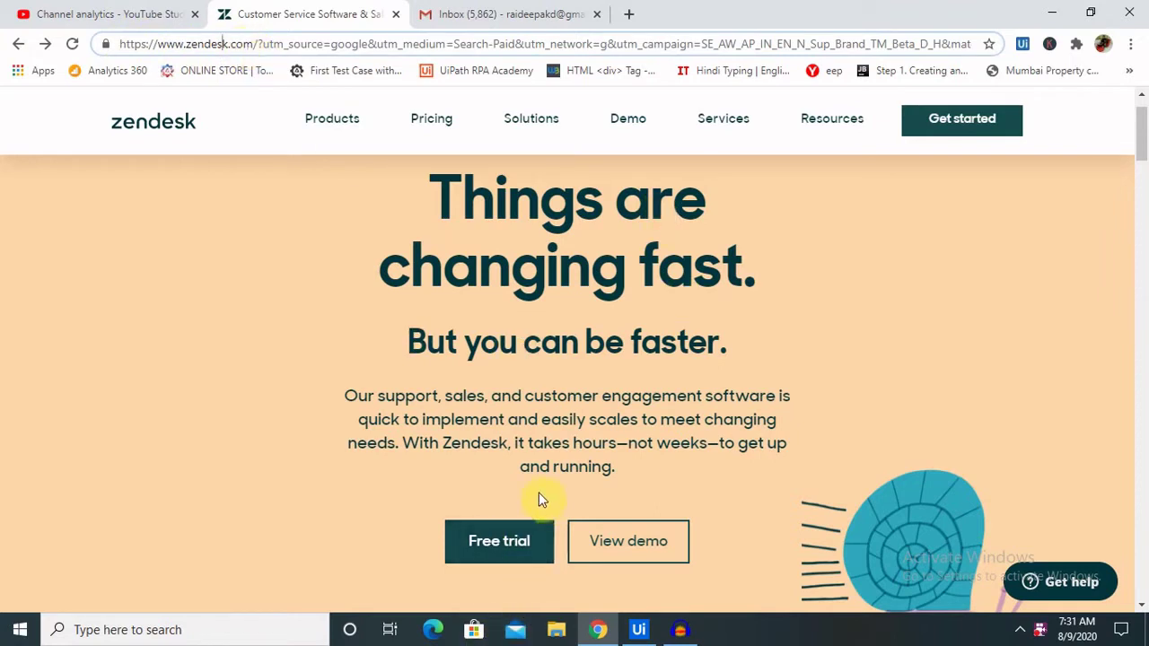
pyautogui.click(515, 549)
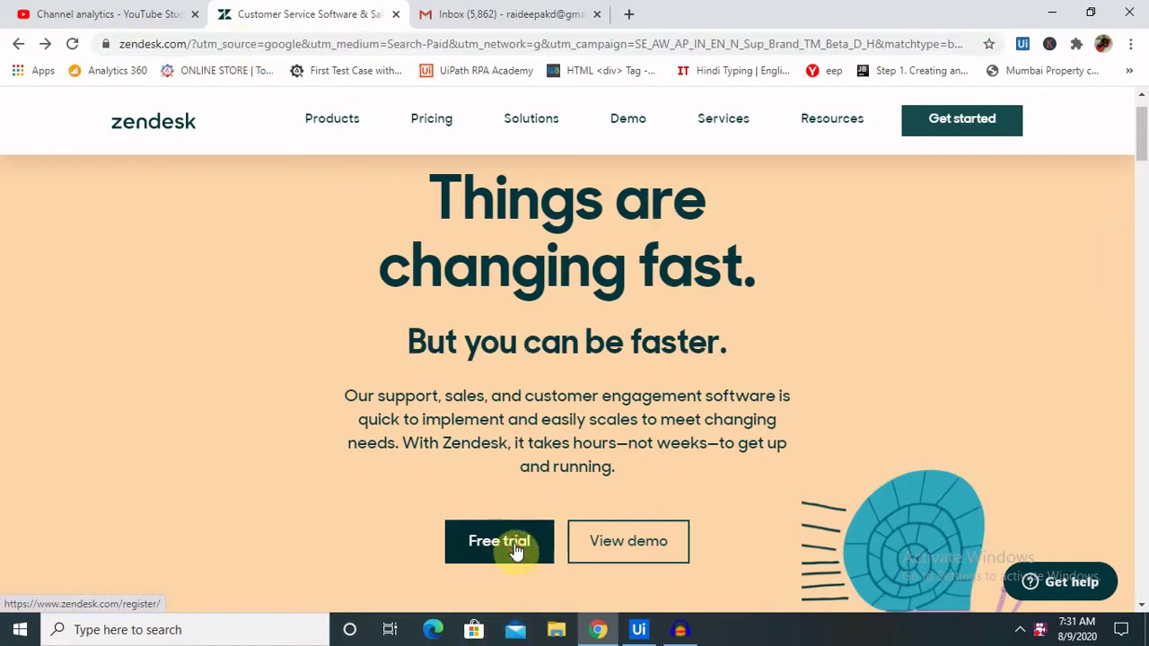
pyautogui.click(516, 550)
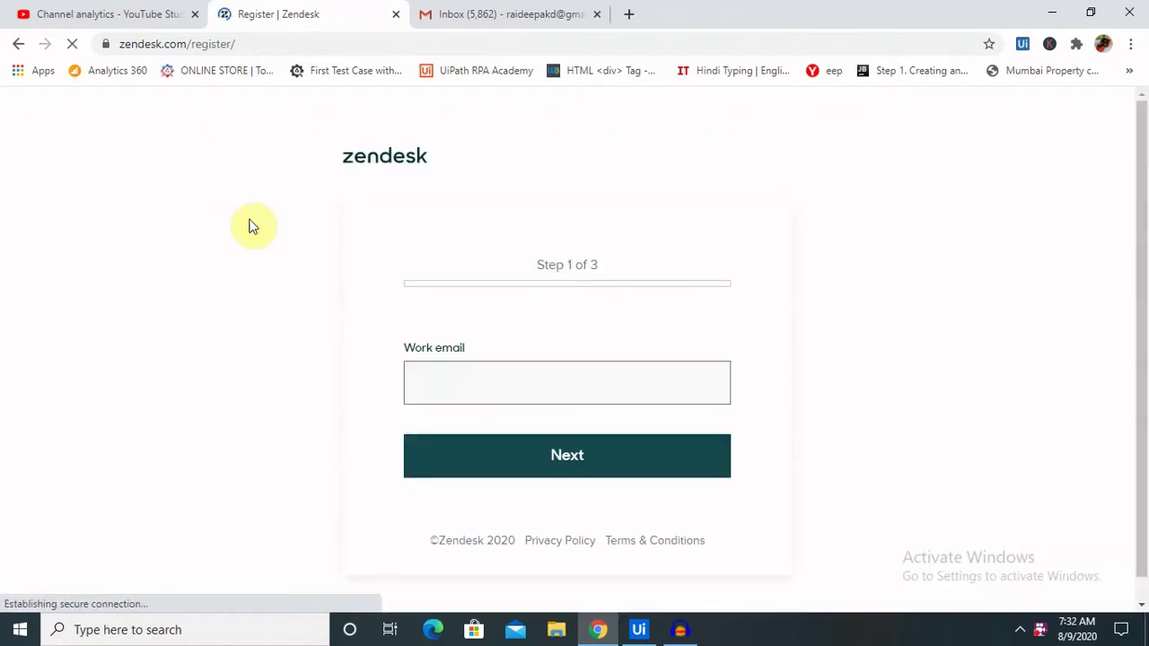
# - Paste the work email address, remove stray characters, and submit it to reach step 2
pyautogui.click(509, 379)
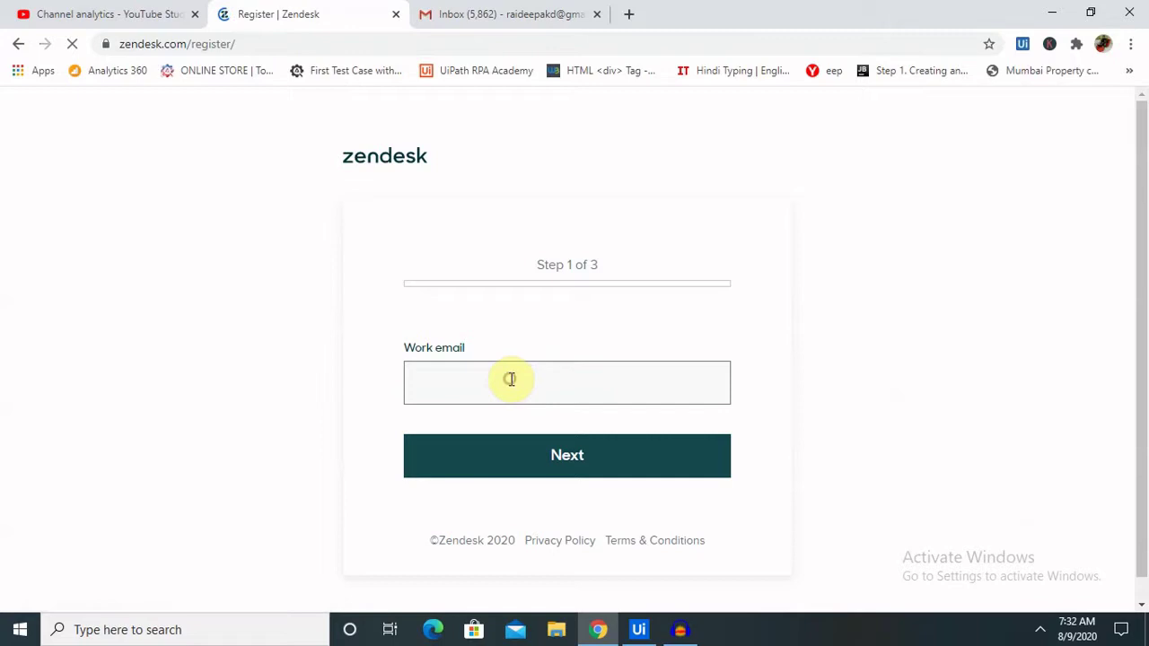
pyautogui.hotkey('ctrl', 'v')
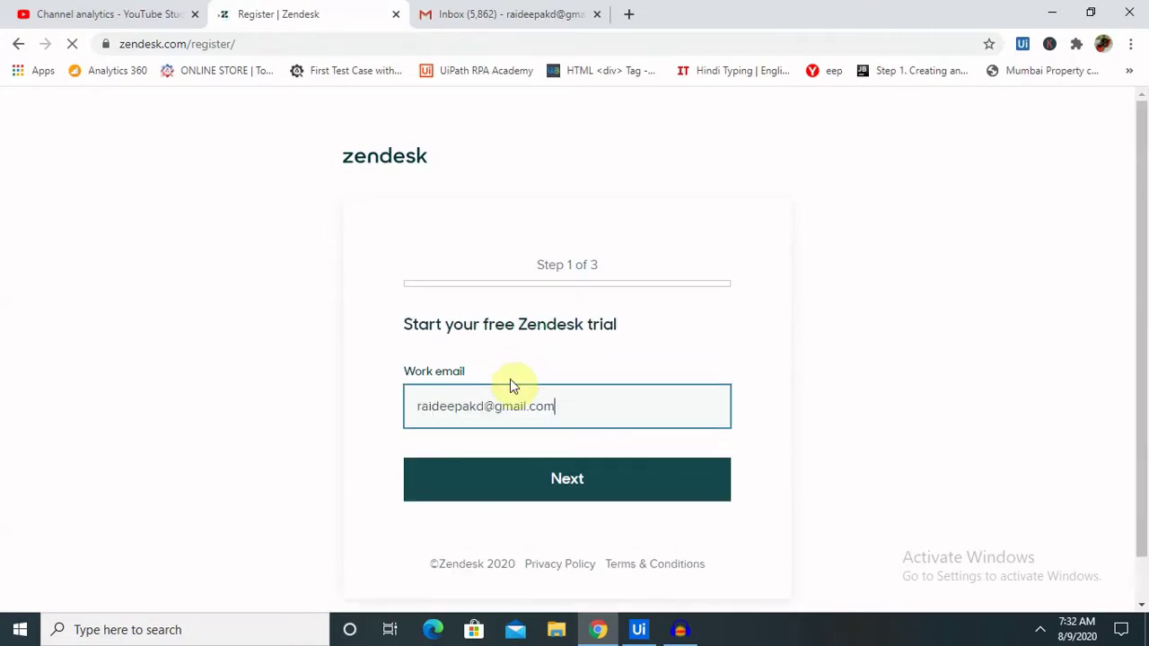
pyautogui.click(569, 495)
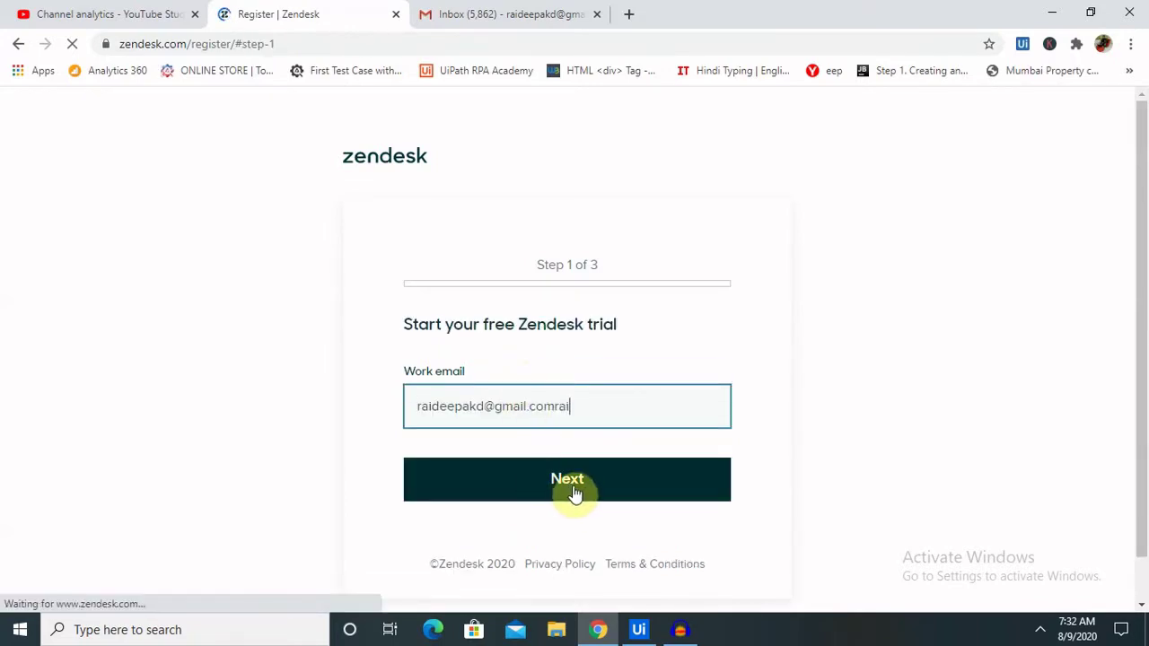
pyautogui.write('rai')
pyautogui.click(569, 477)
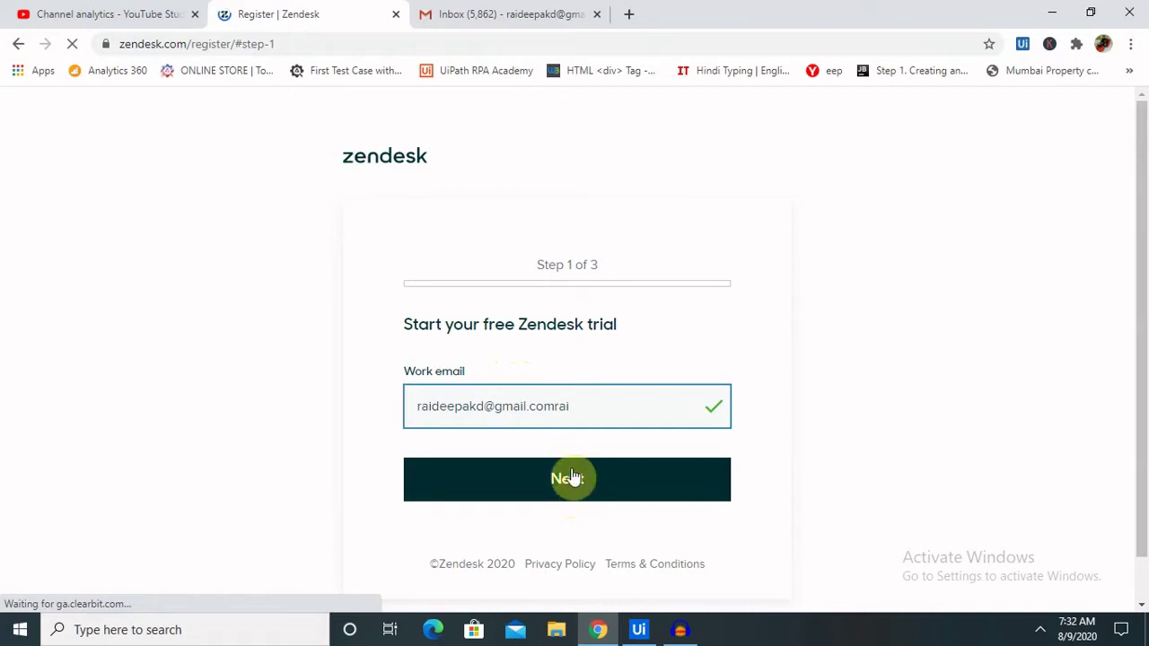
pyautogui.click(597, 409)
pyautogui.press('BackSpace')
pyautogui.press('BackSpace')
pyautogui.press('BackSpace')
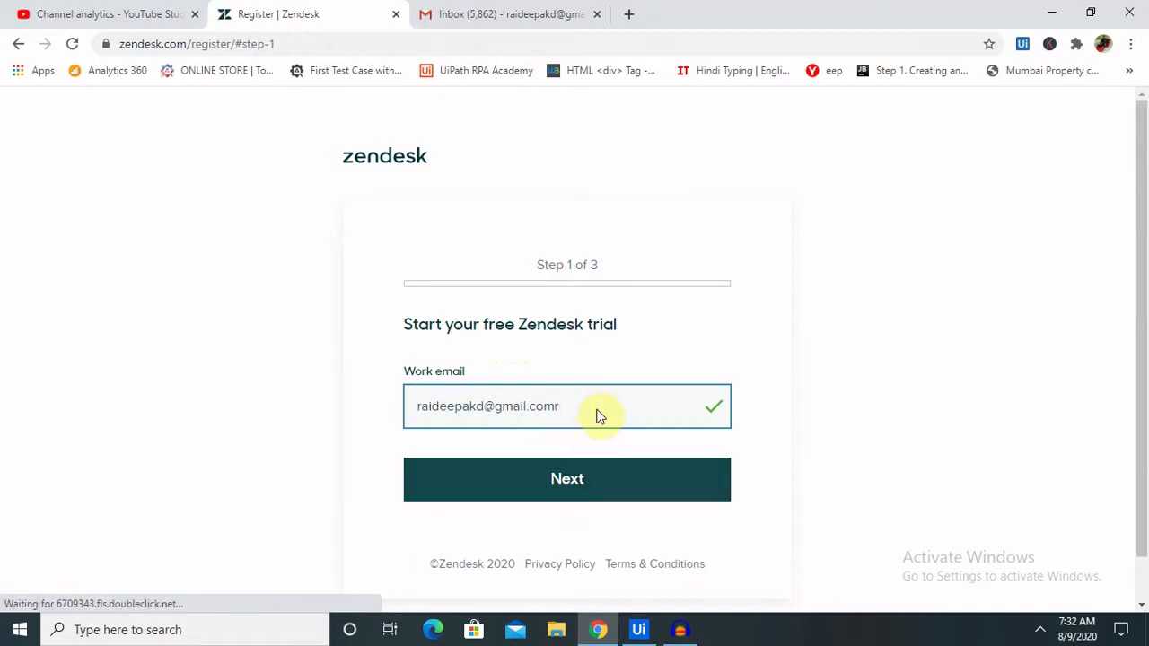
pyautogui.click(598, 409)
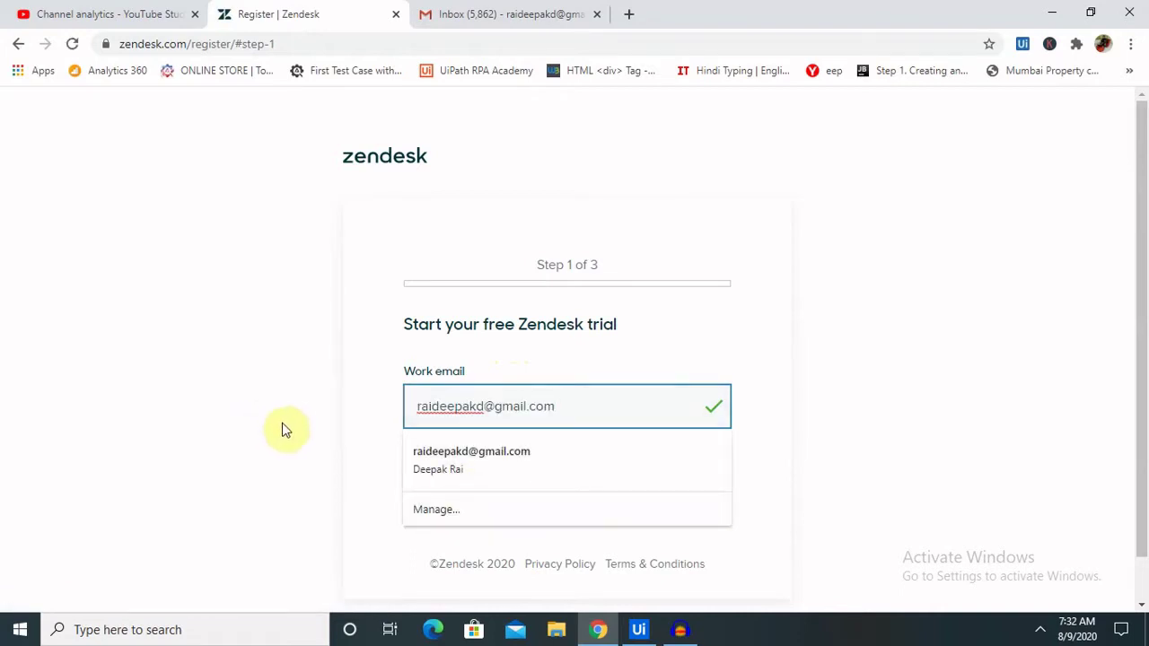
pyautogui.click(289, 431)
pyautogui.click(578, 482)
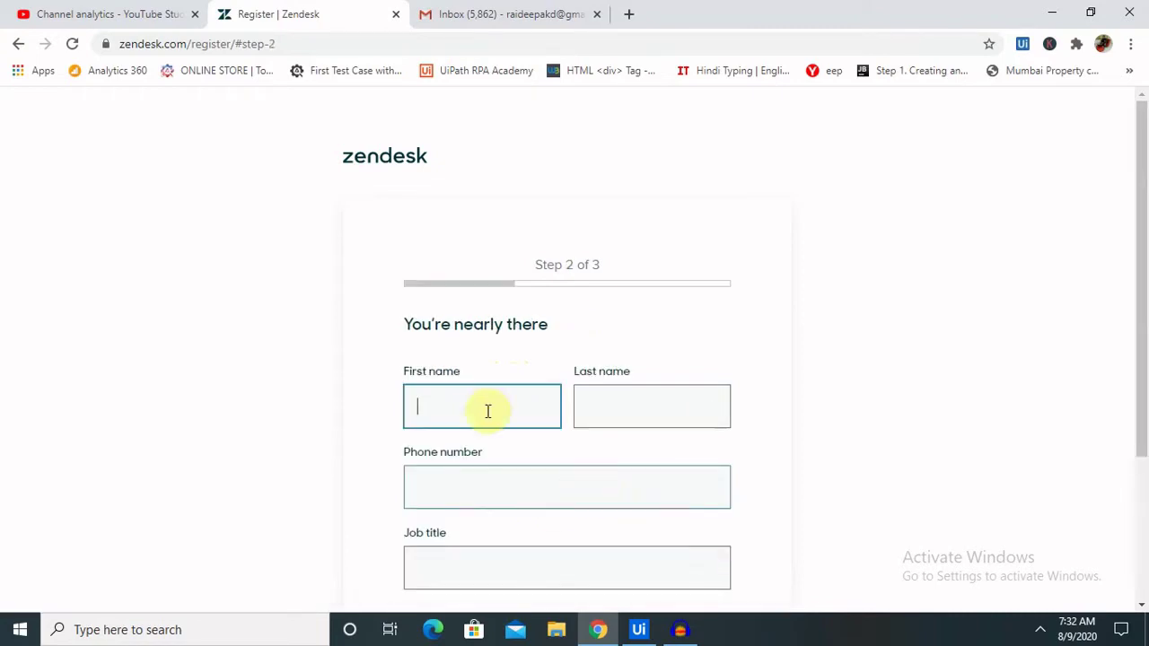
# - Enter the user's first name and last name in the signup form
pyautogui.click(503, 395)
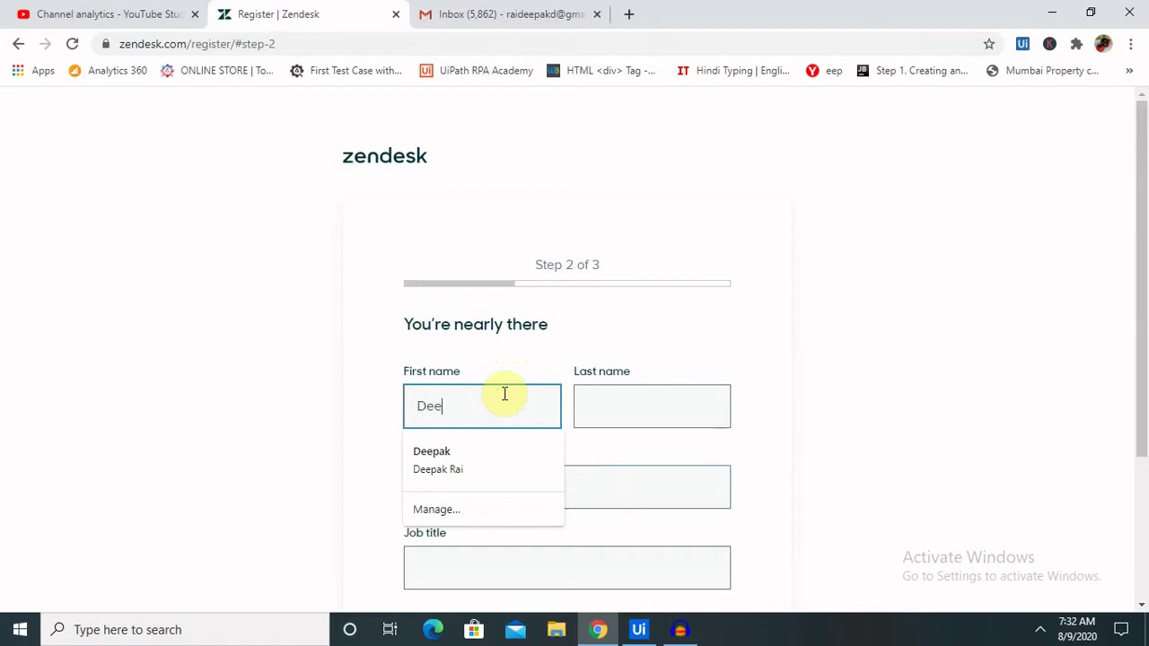
pyautogui.click(722, 409)
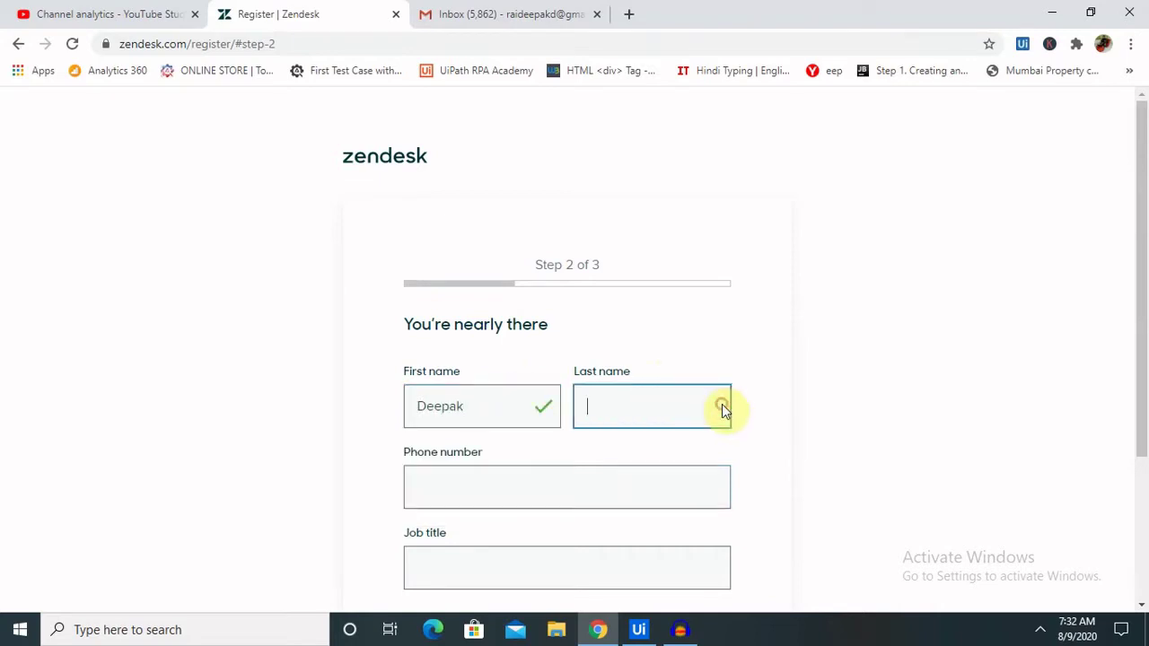
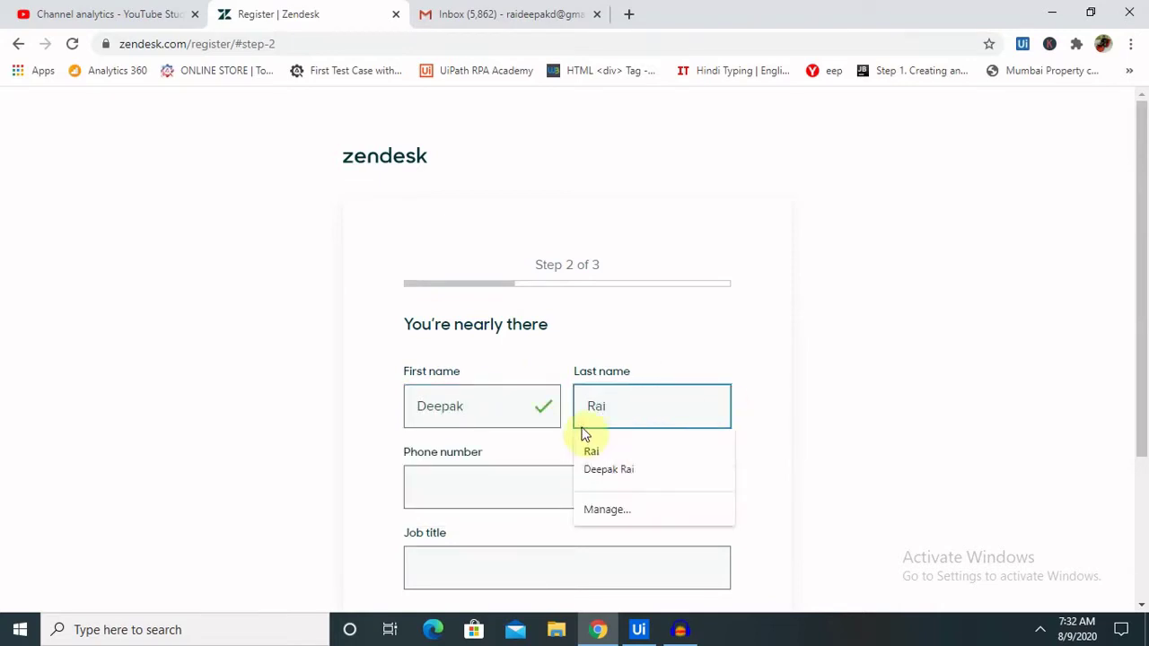
pyautogui.click(702, 330)
pyautogui.moveTo(1142, 274); pyautogui.dragTo(1142, 362)
# - Set job title 'Test', enter a phone number, and continue to the final signup step
pyautogui.click(535, 422)
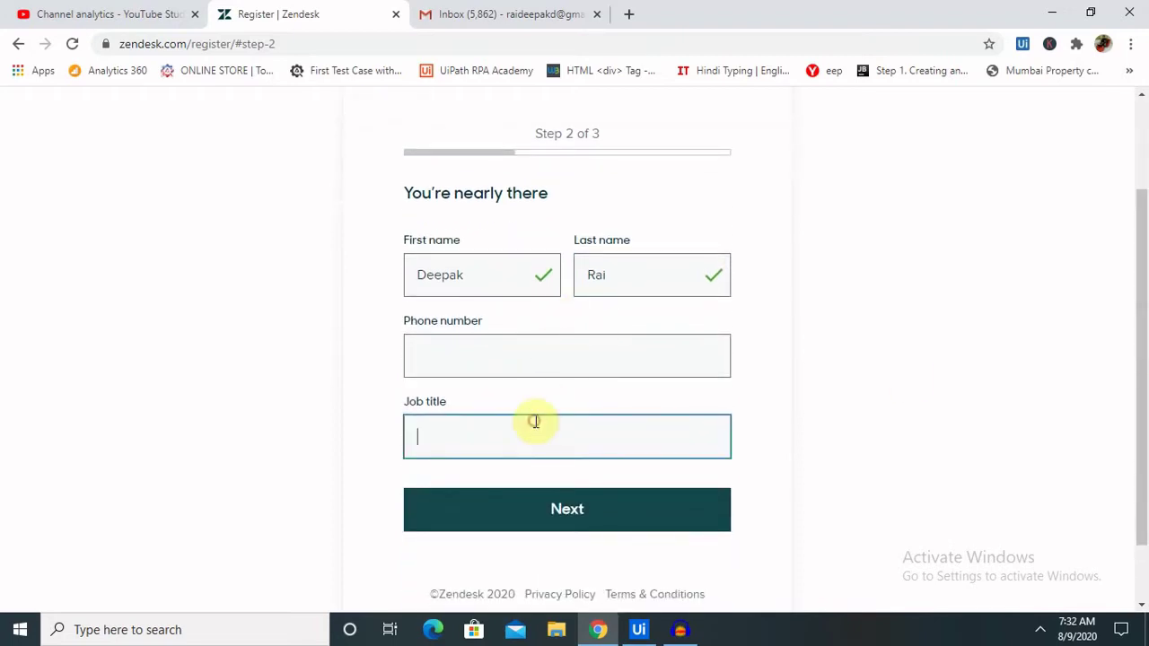
pyautogui.write('Test')
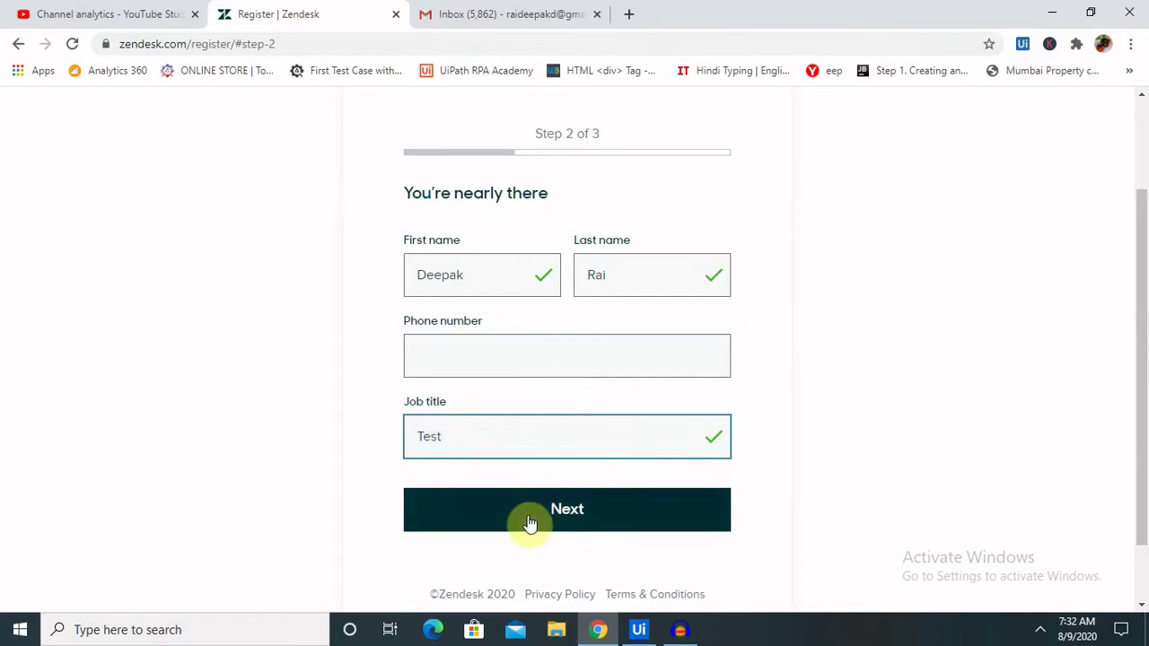
pyautogui.click(564, 510)
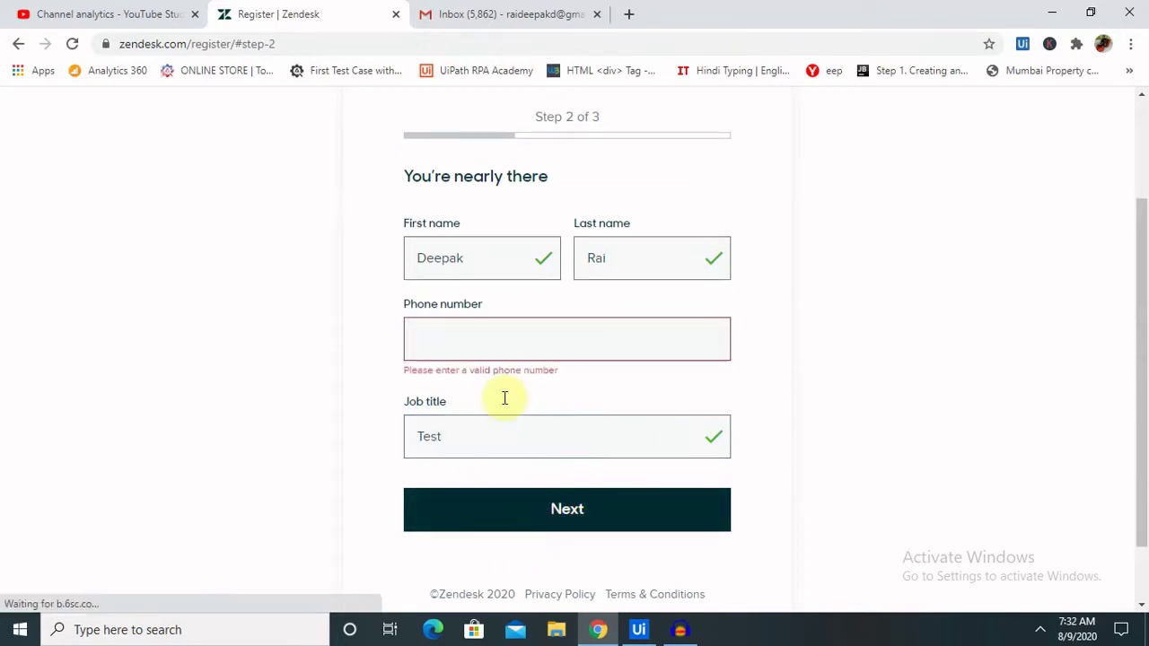
pyautogui.click(538, 352)
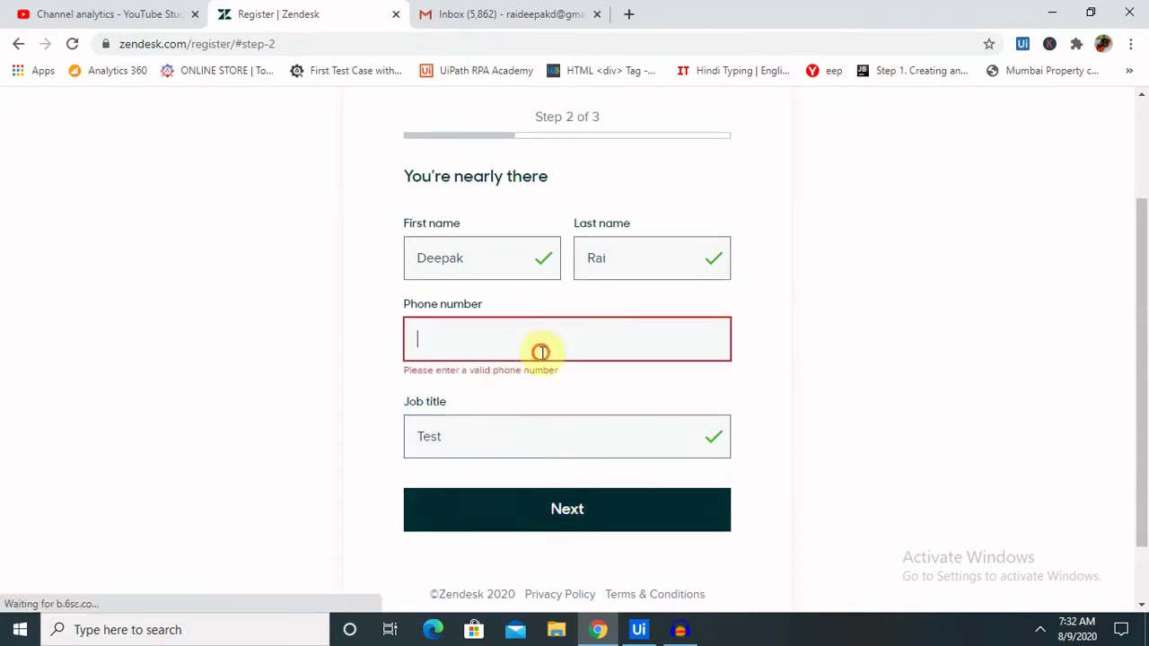
pyautogui.click(282, 347)
pyautogui.click(471, 337)
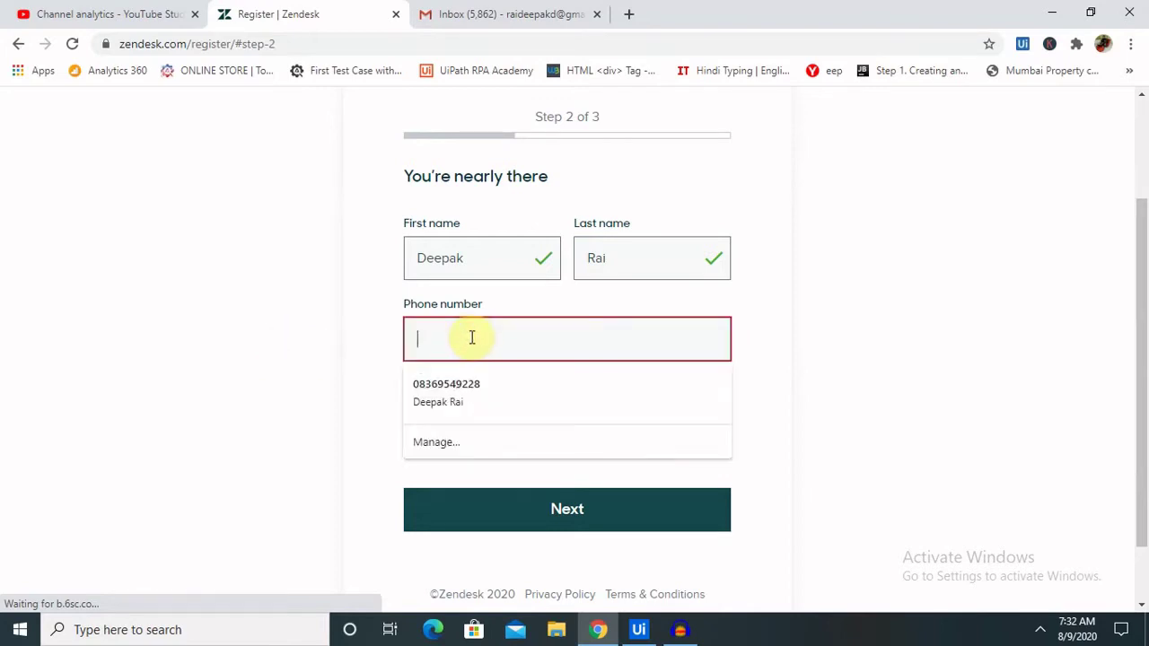
pyautogui.write('21341')
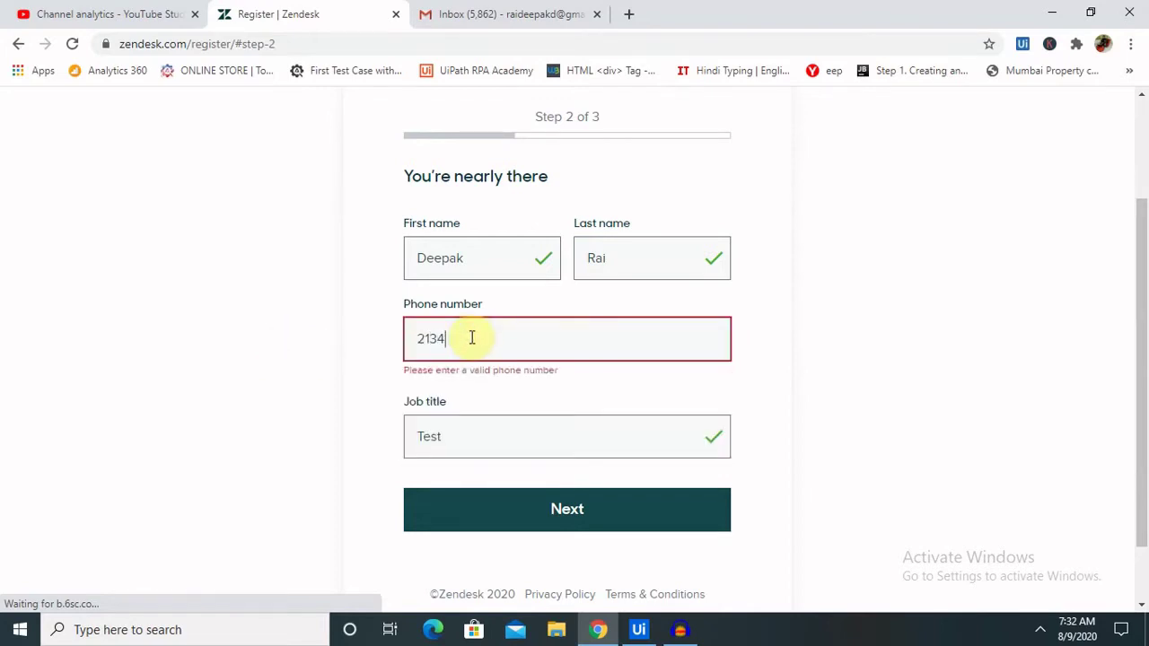
pyautogui.press('BackSpace')
pyautogui.press('BackSpace')
pyautogui.press('BackSpace')
pyautogui.press('BackSpace')
pyautogui.write('1234')
pyautogui.click(539, 512)
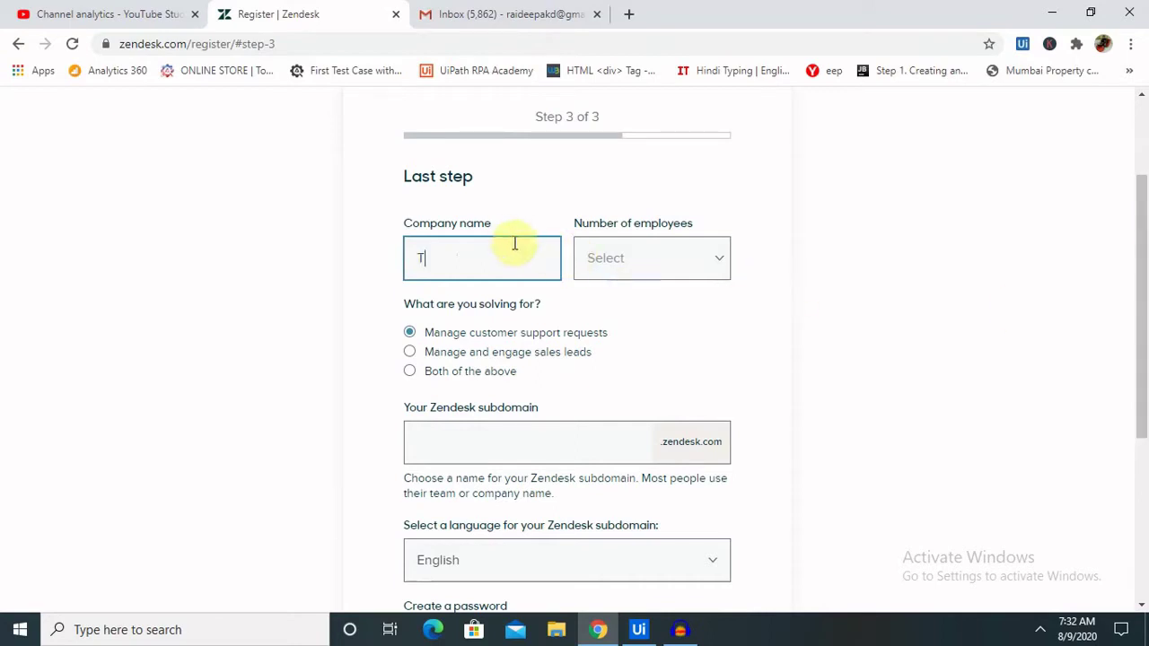
# - Enter company name 'Test', choose 10-49 employees, and select 'Both of the above'
pyautogui.write('est')
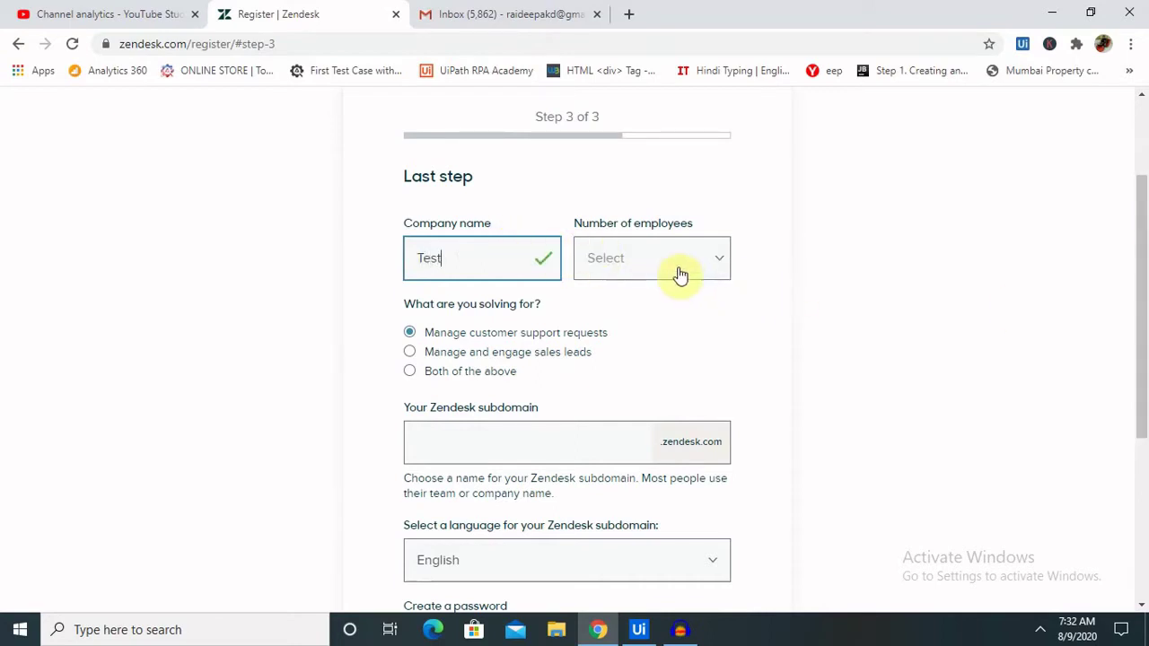
pyautogui.click(680, 269)
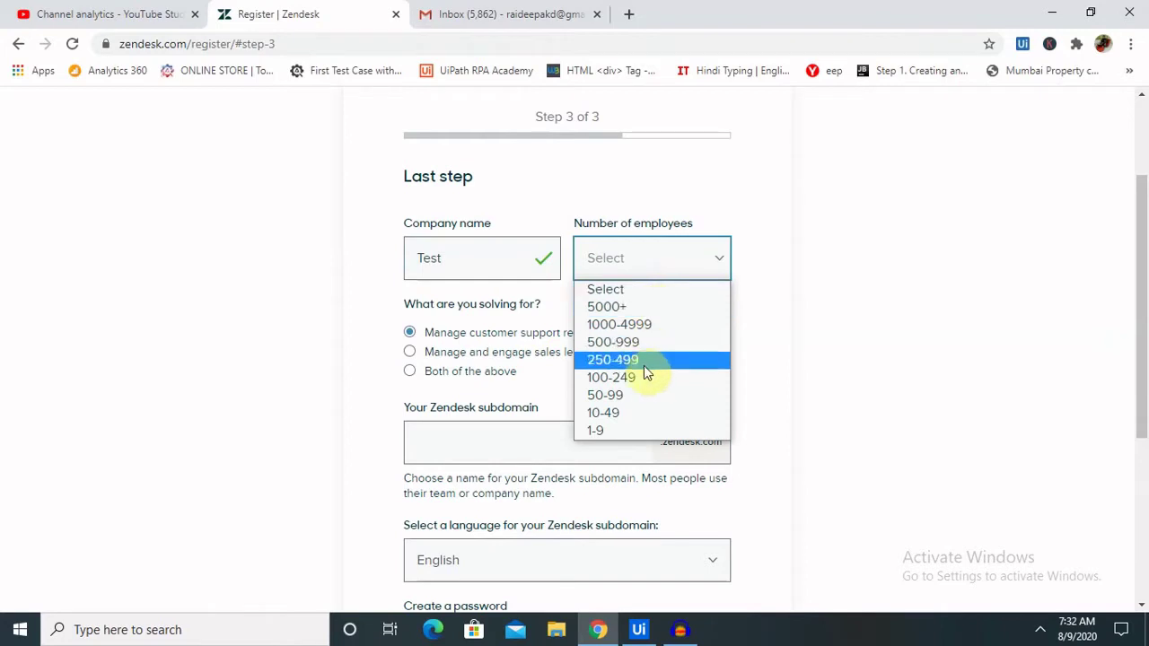
pyautogui.click(640, 413)
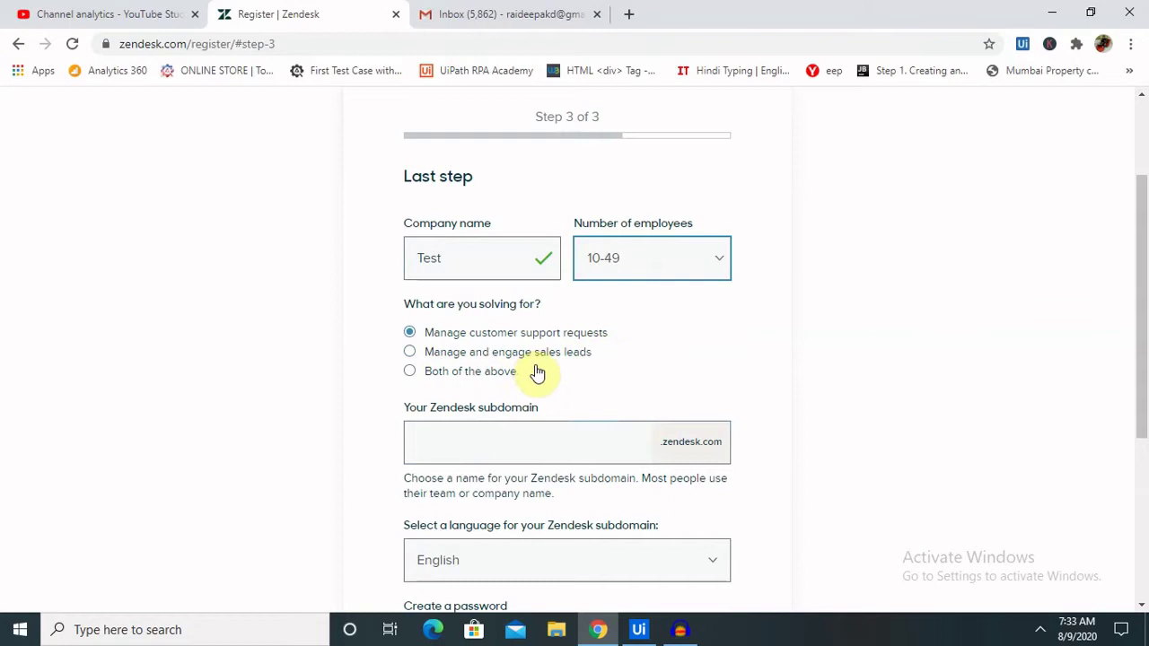
pyautogui.click(409, 372)
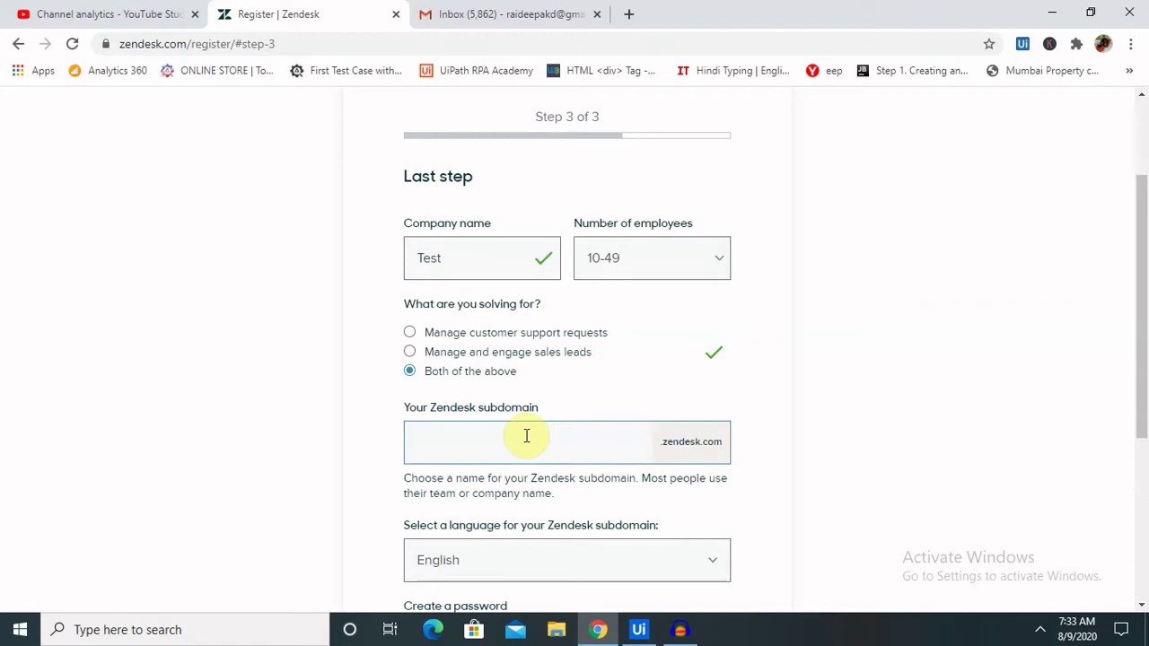
# - Replace the subdomain with one based on the user's name
pyautogui.click(527, 436)
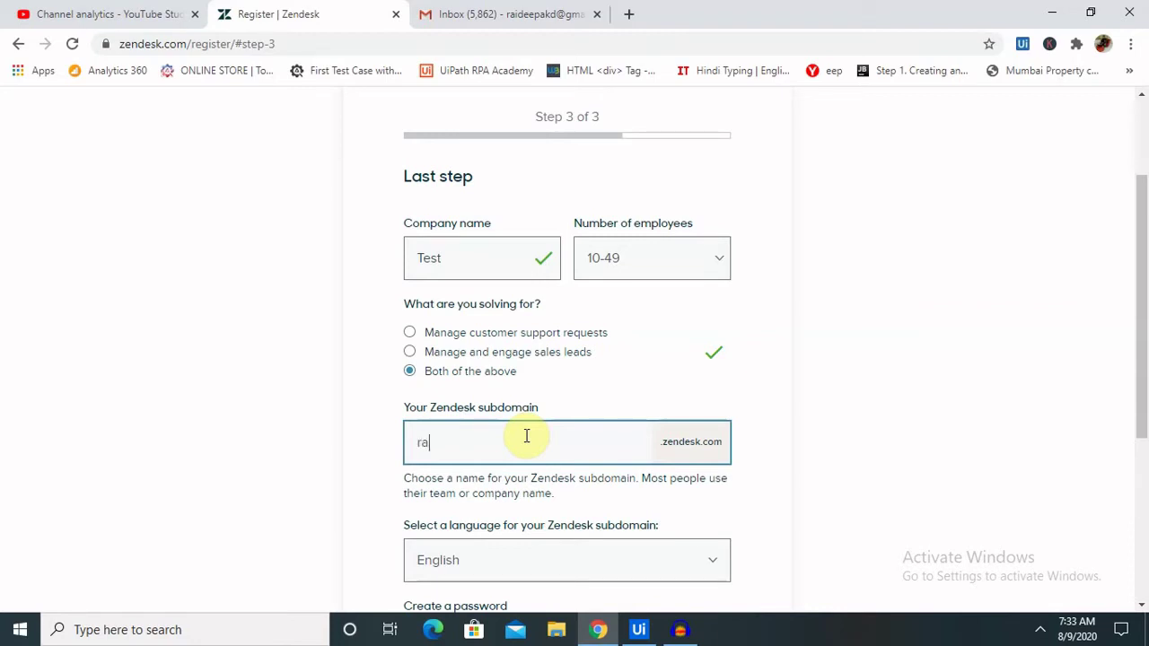
pyautogui.press('BackSpace')
pyautogui.press('BackSpace')
pyautogui.write('dee')
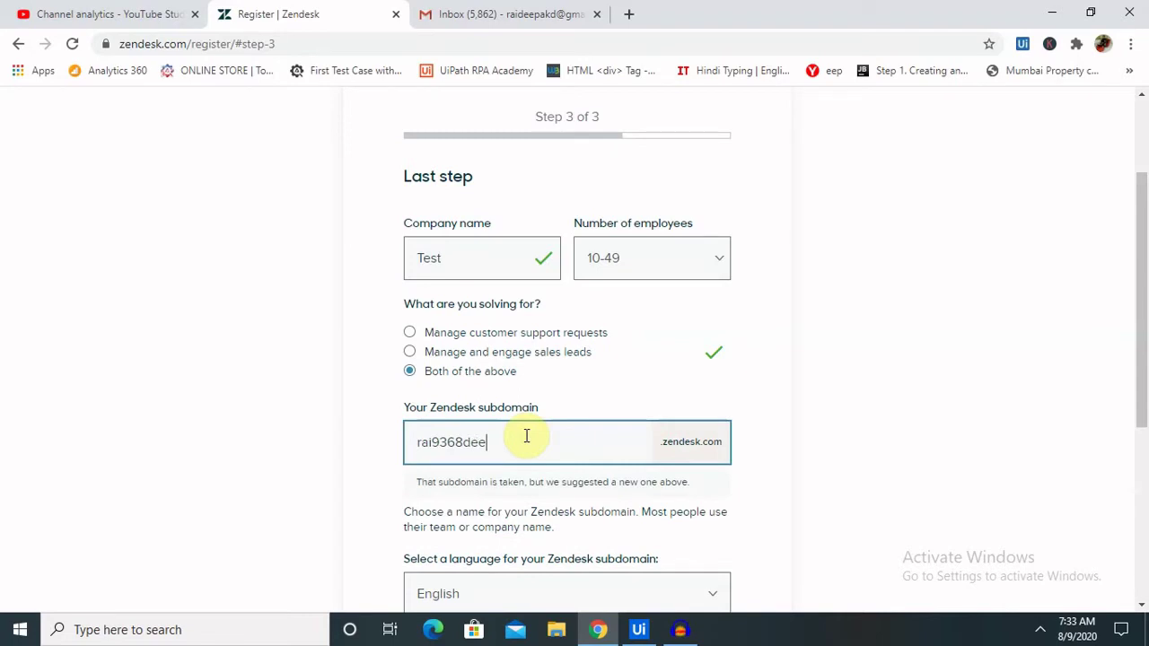
pyautogui.press('BackSpace')
pyautogui.press('BackSpace')
pyautogui.press('BackSpace')
pyautogui.press('BackSpace')
pyautogui.press('BackSpace')
pyautogui.press('BackSpace')
pyautogui.press('BackSpace')
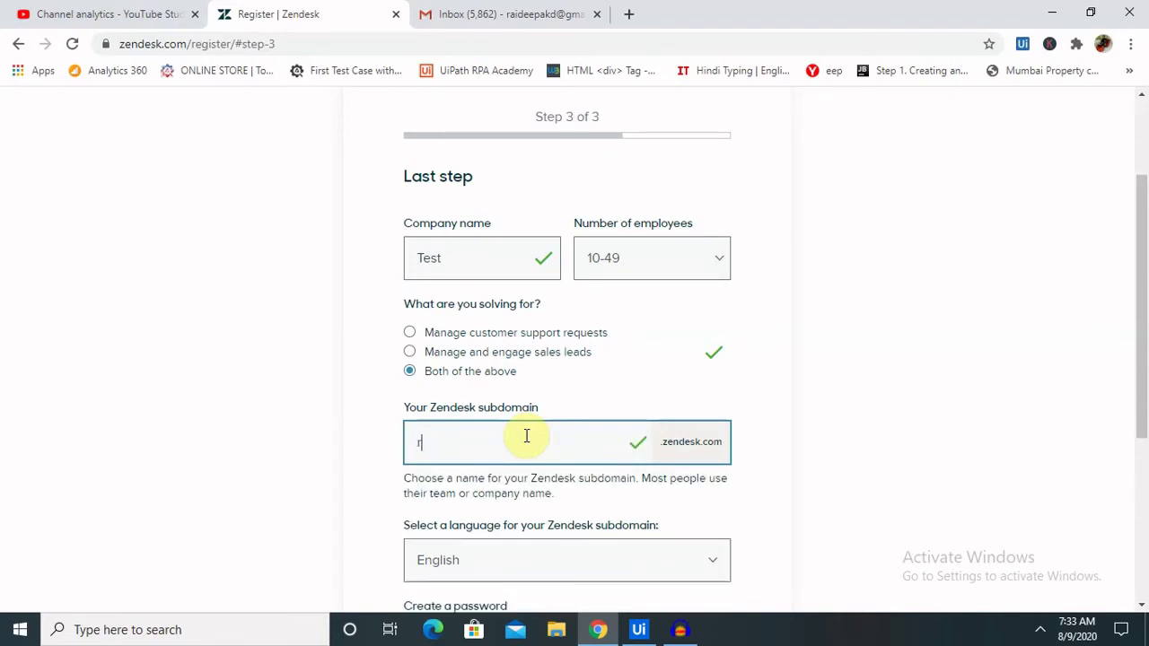
pyautogui.write('deepak')
# - Accept the suggested subdomain, enter a password, and complete the trial signup
pyautogui.click(630, 381)
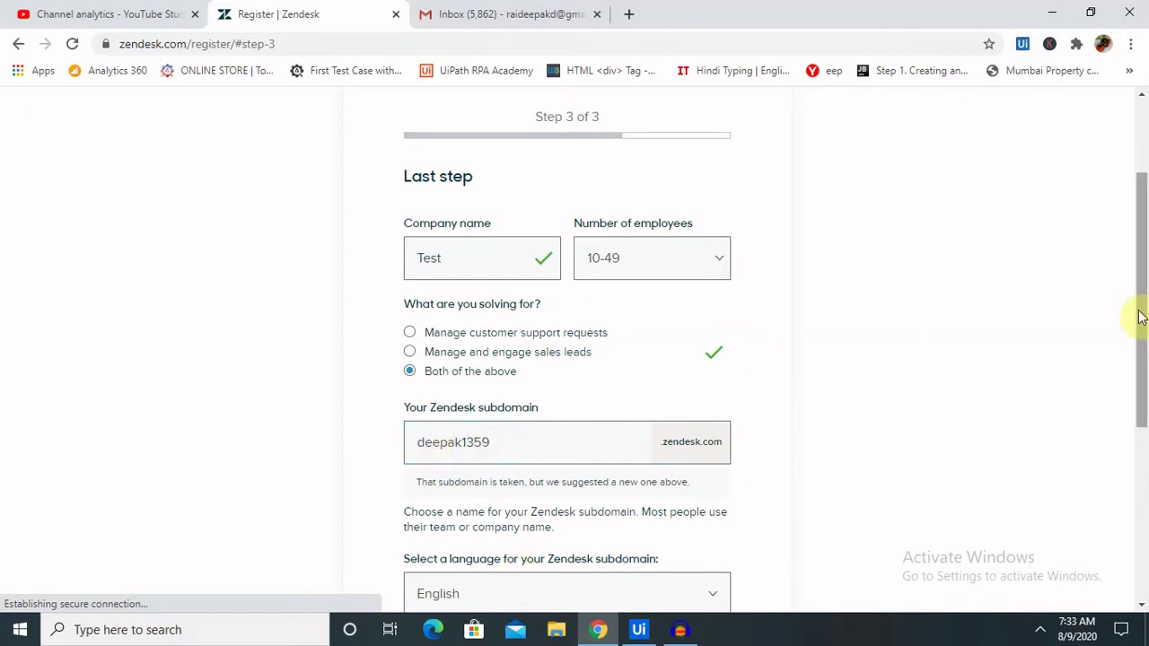
pyautogui.moveTo(1141, 315); pyautogui.dragTo(1145, 428)
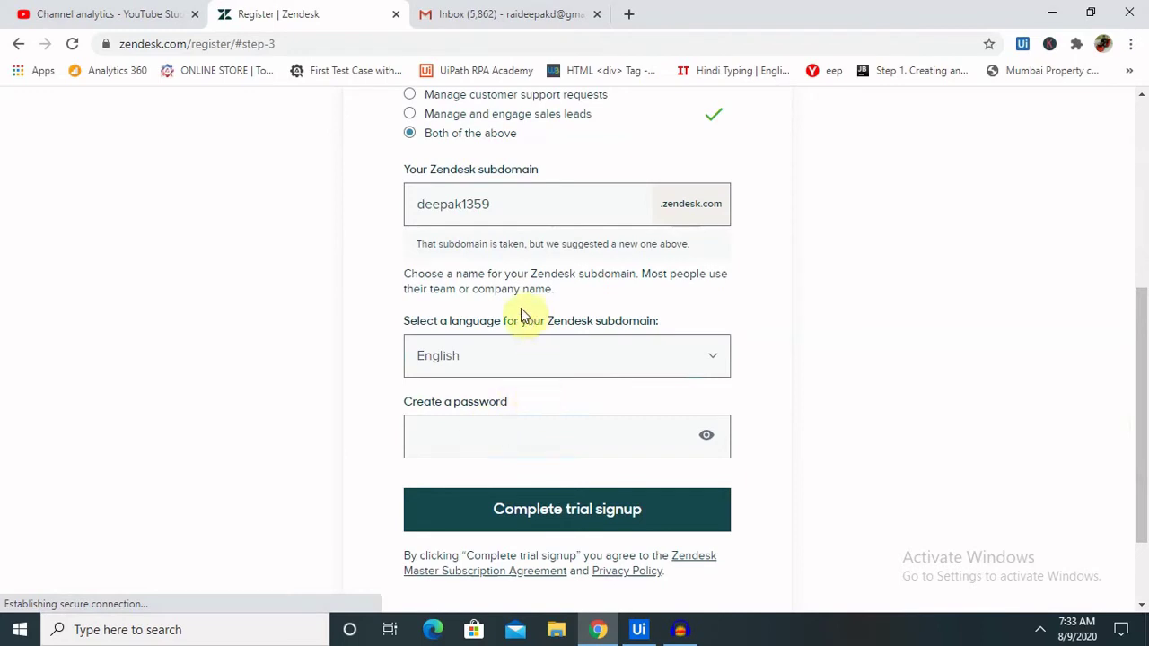
pyautogui.moveTo(501, 212); pyautogui.dragTo(405, 199)
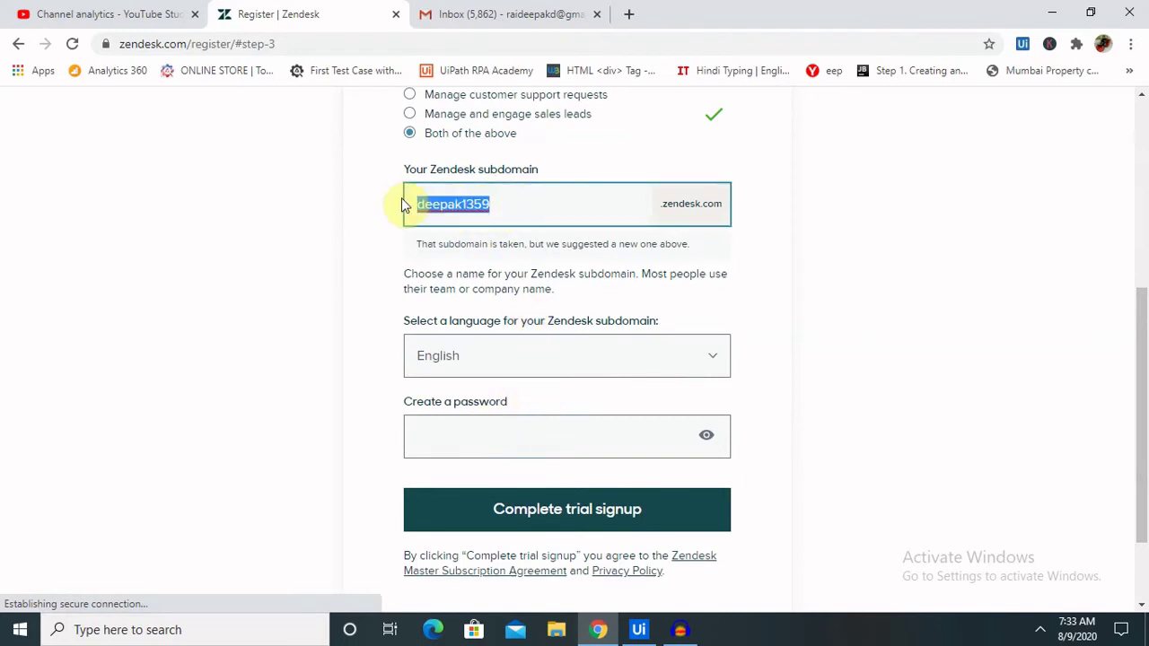
pyautogui.click(560, 439)
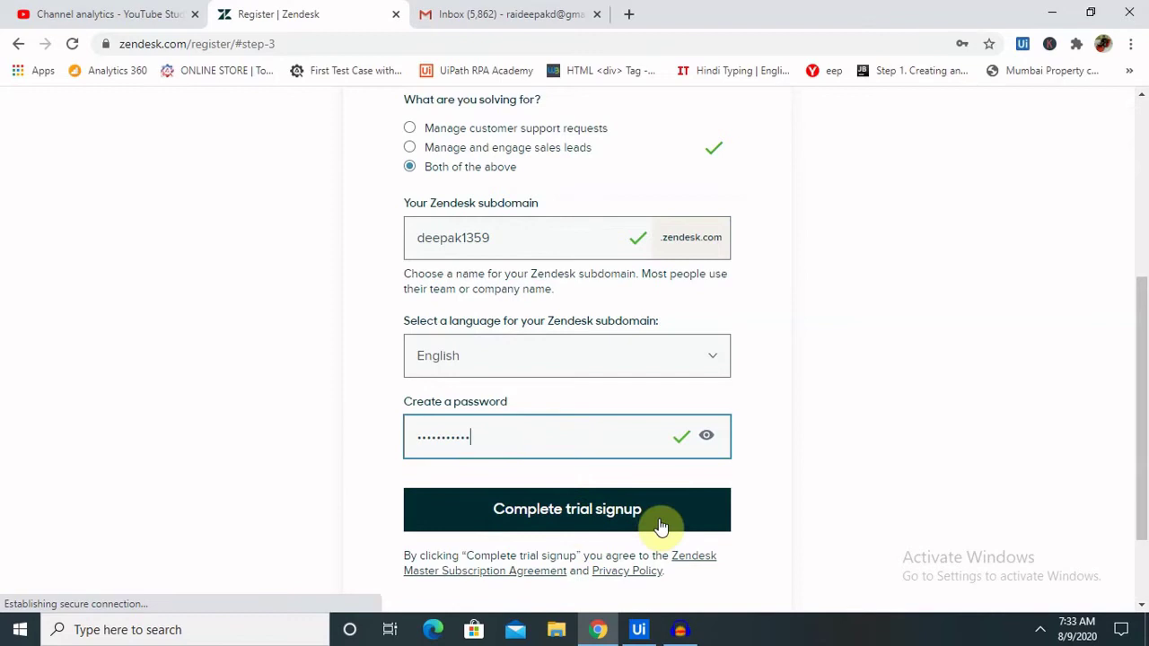
pyautogui.click(603, 519)
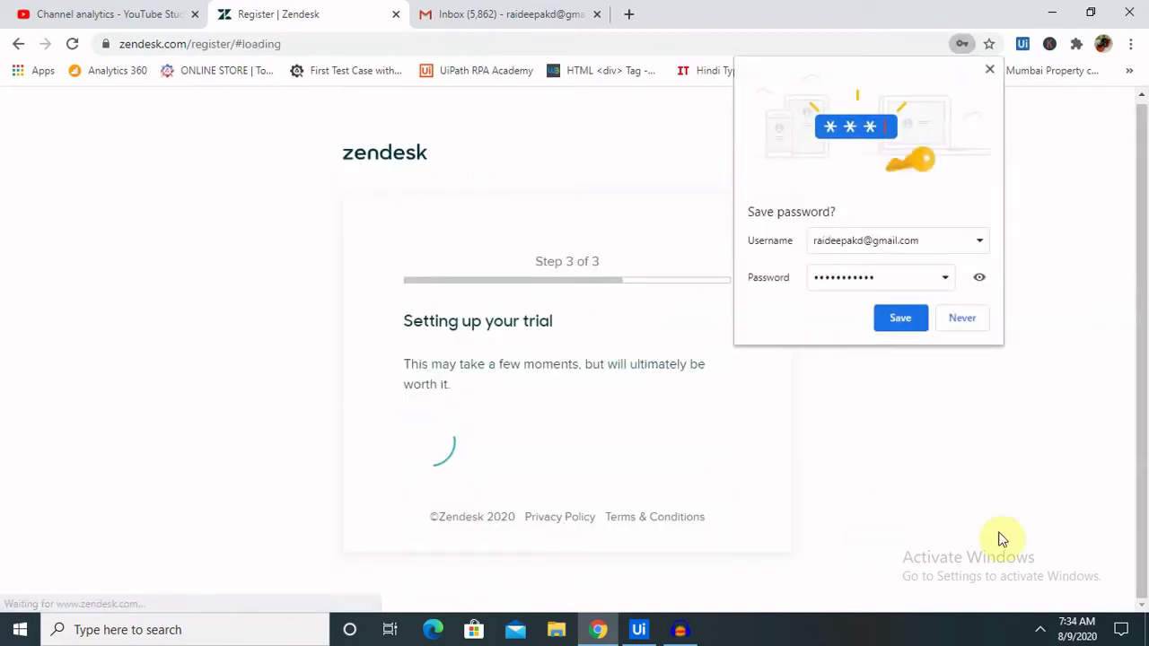
# - Decline Chrome's offer to save the password while the trial finishes setting up
pyautogui.click(967, 324)
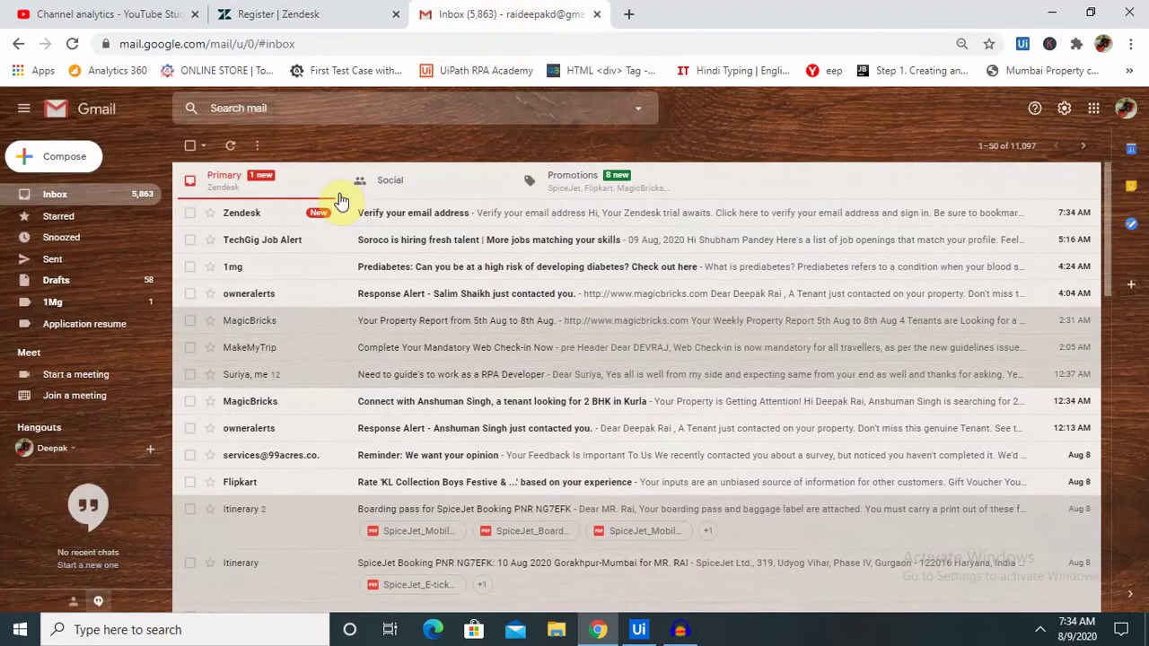
# - Open Zendesk's 'Verify your email address' message in Gmail and follow its link
pyautogui.click(434, 223)
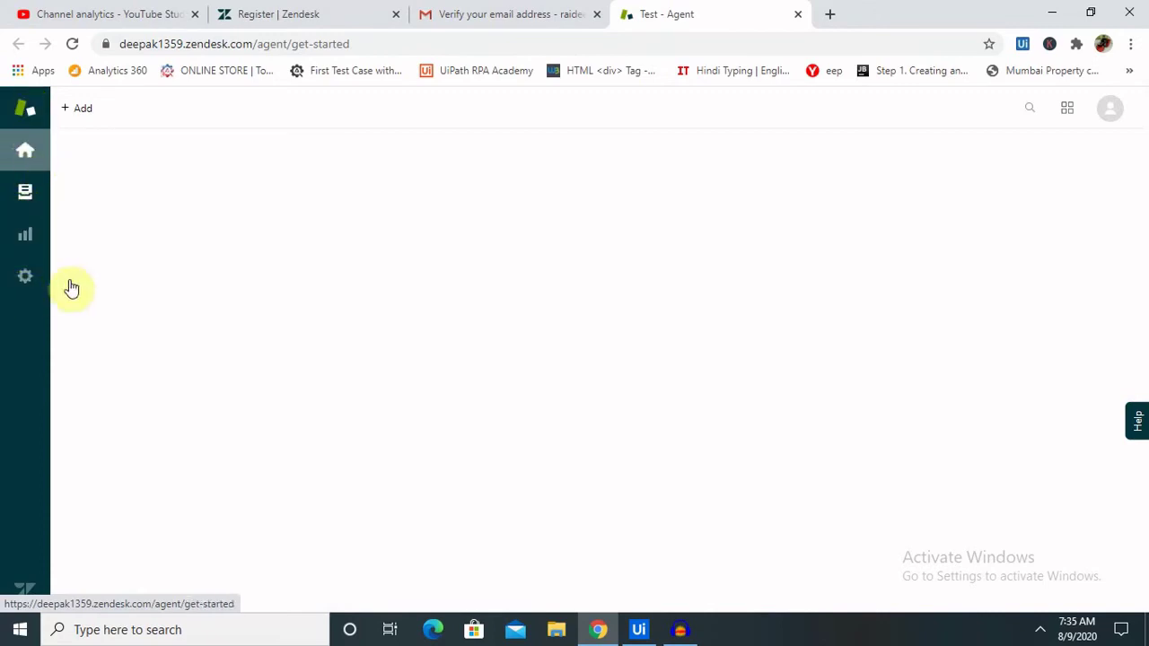
# - Check the ticket views with the sample ticket, then return to the Get started home page
pyautogui.click(27, 204)
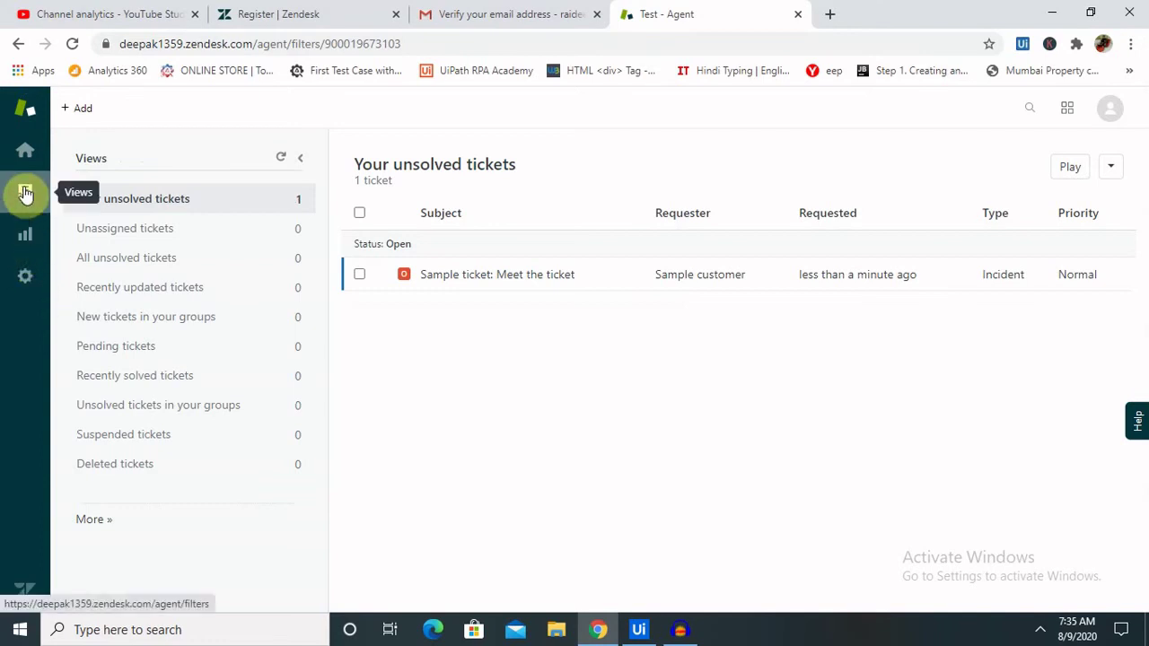
pyautogui.click(28, 157)
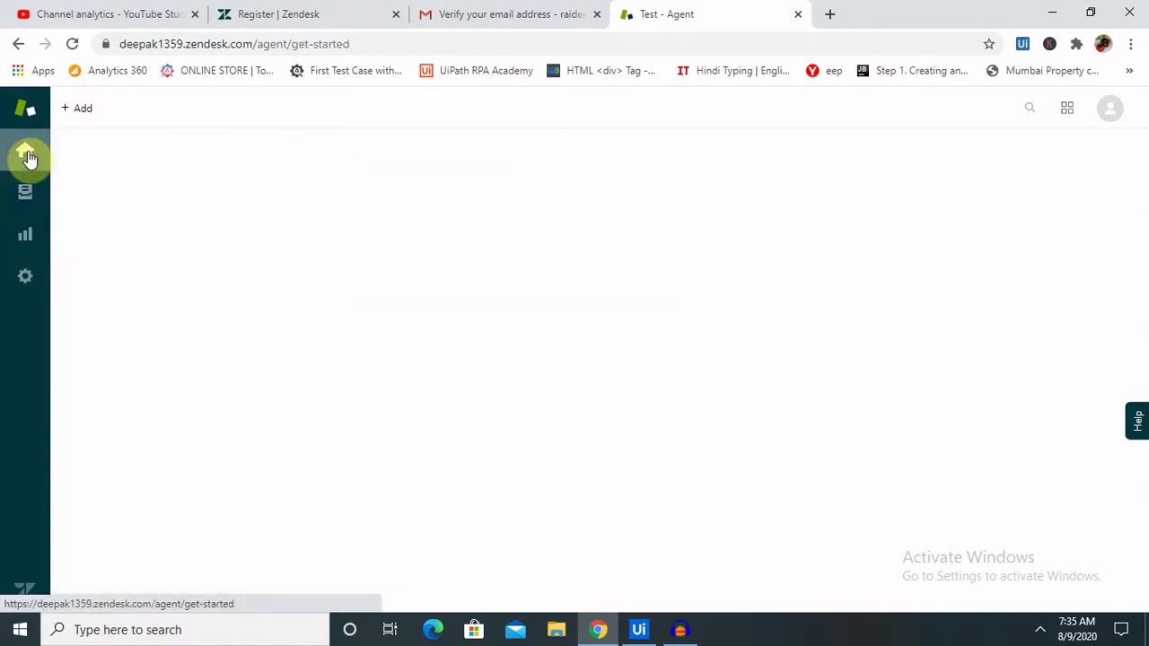